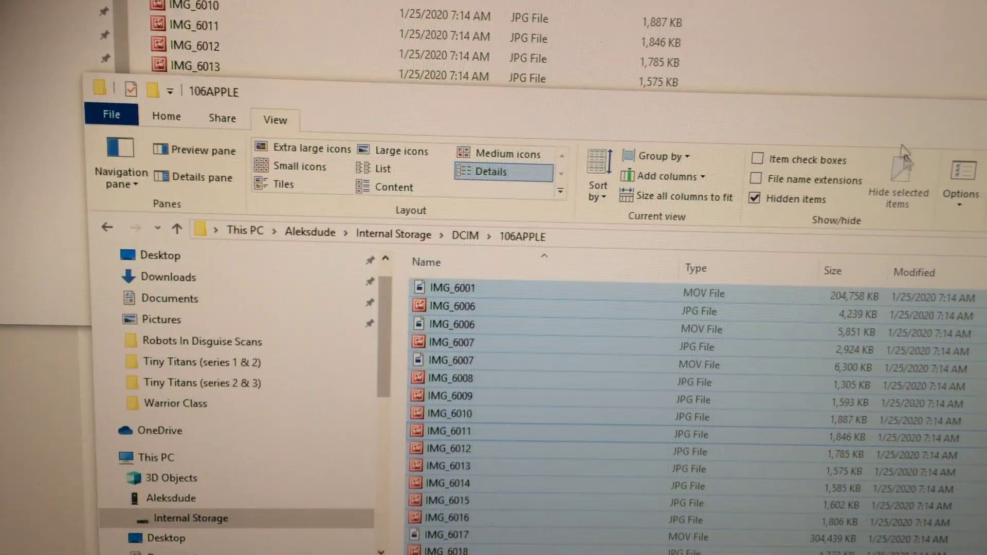
Step: Paste the 106APPLE files into the destination folder and answer the conflict prompt, triggering 'device is unreachable'
left_click(825, 100)
left_click(826, 278)
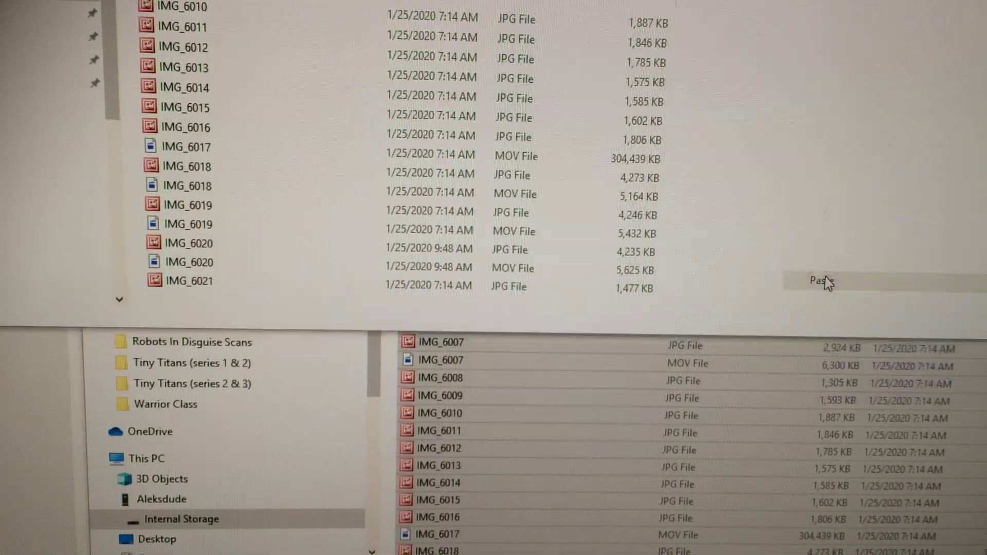
left_click(440, 165)
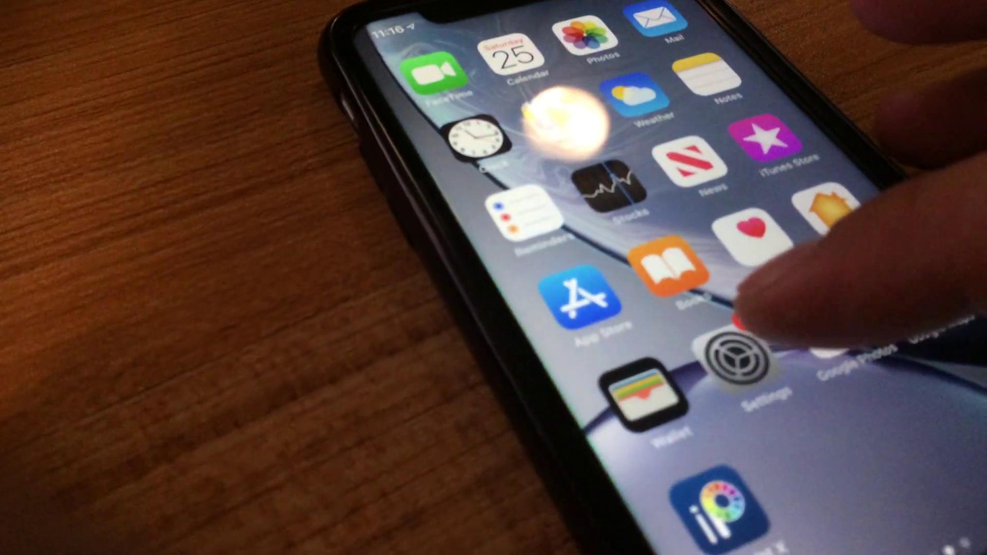
Step: Open the iPhone's Settings app and go to Photos to find Transfer to Mac or PC
left_click(702, 356)
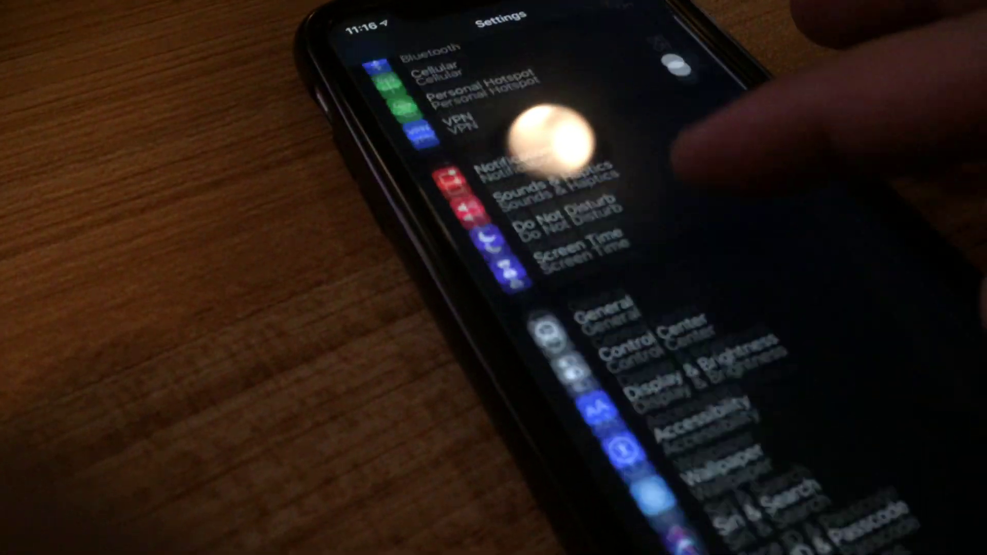
scroll(618, 308, "down", 10)
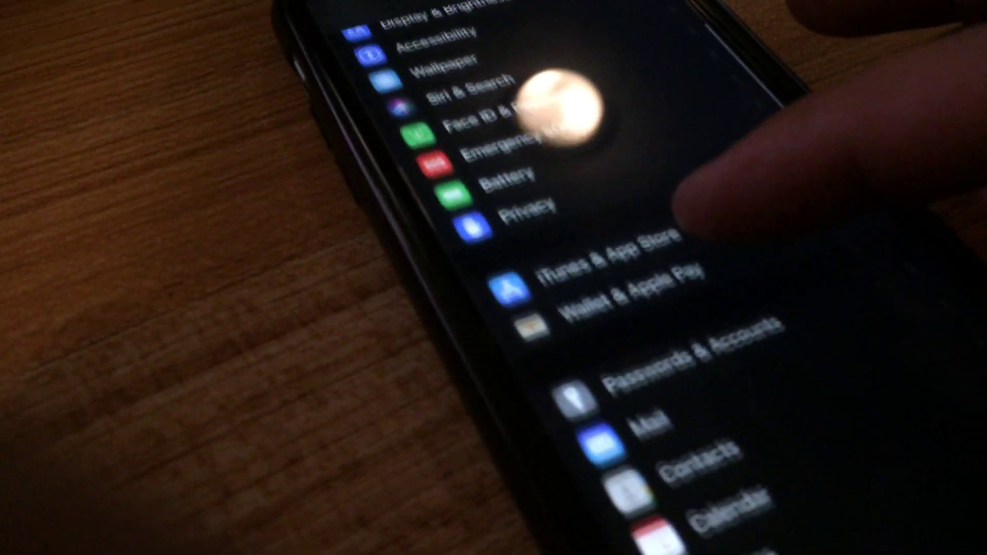
scroll(609, 116, "down", 5)
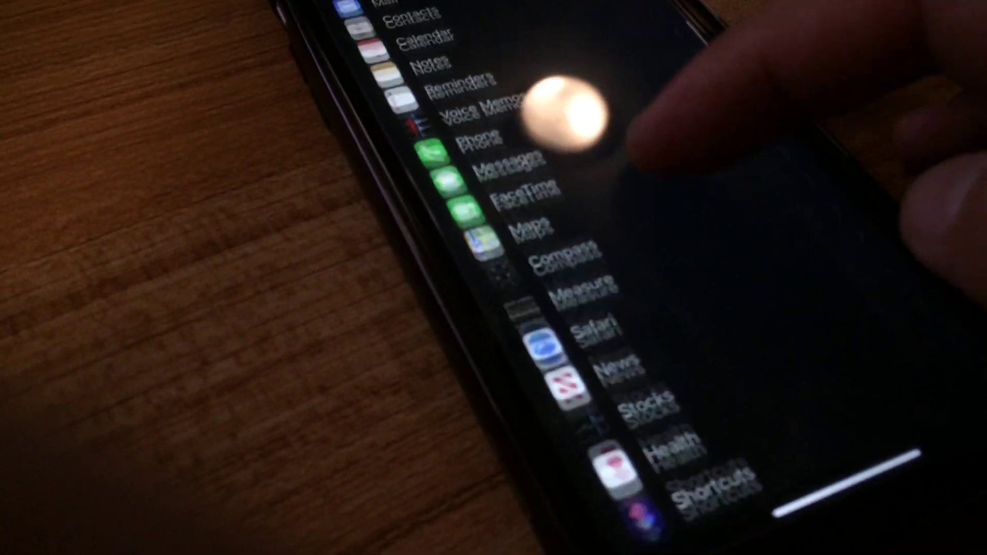
scroll(617, 123, "down", 5)
scroll(632, 124, "down", 3)
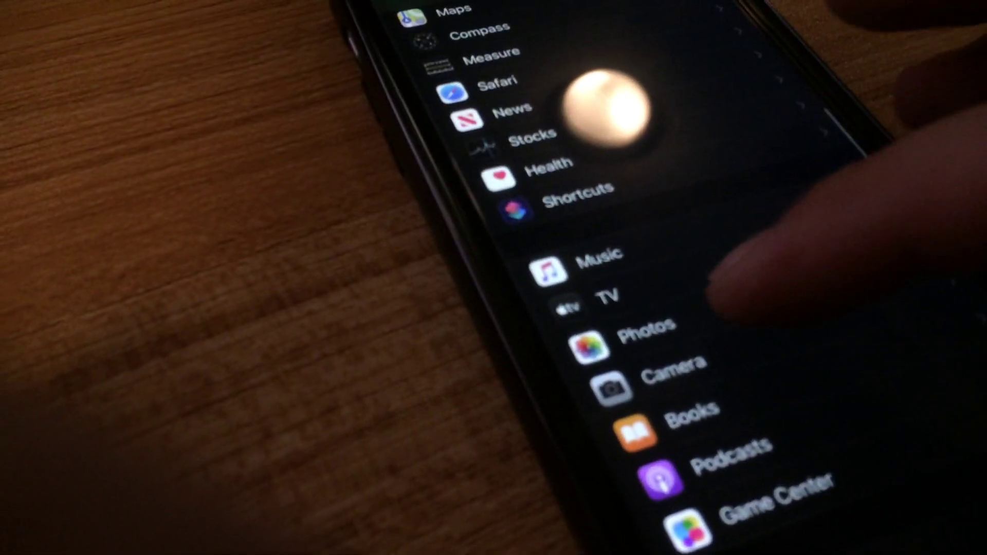
left_click(694, 340)
scroll(718, 232, "down", 2)
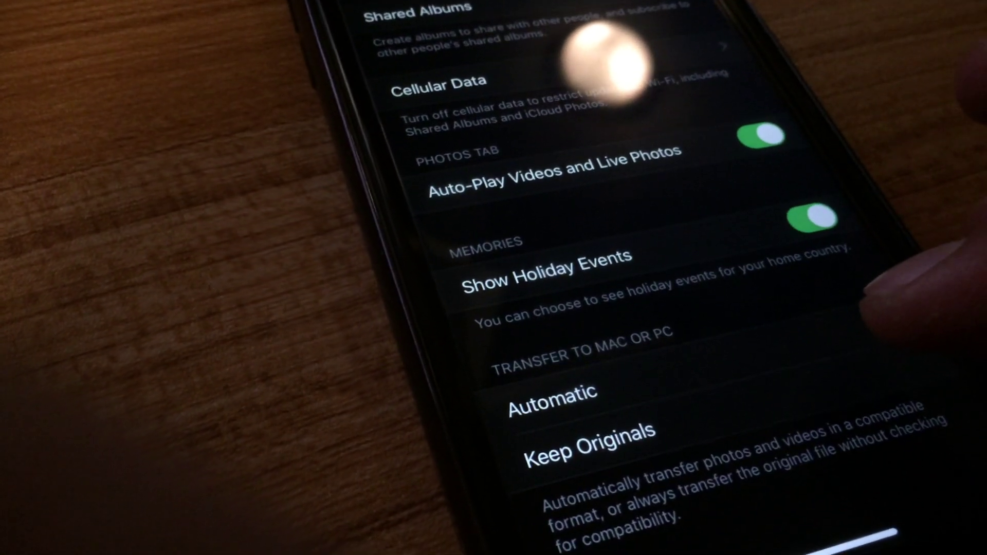
Step: Set Transfer to Mac or PC to Keep Originals and return to the iPhone home screen
left_click(841, 308)
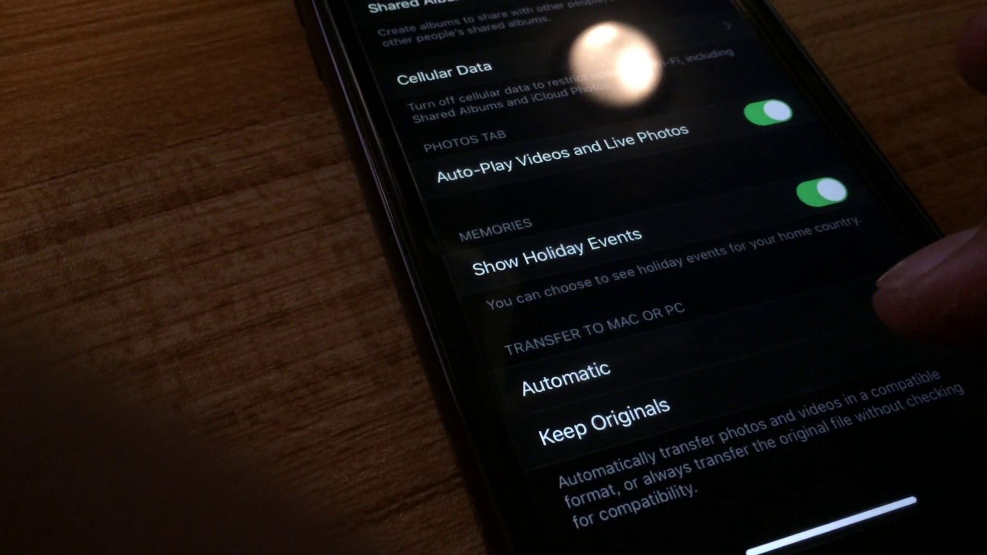
left_click(887, 293)
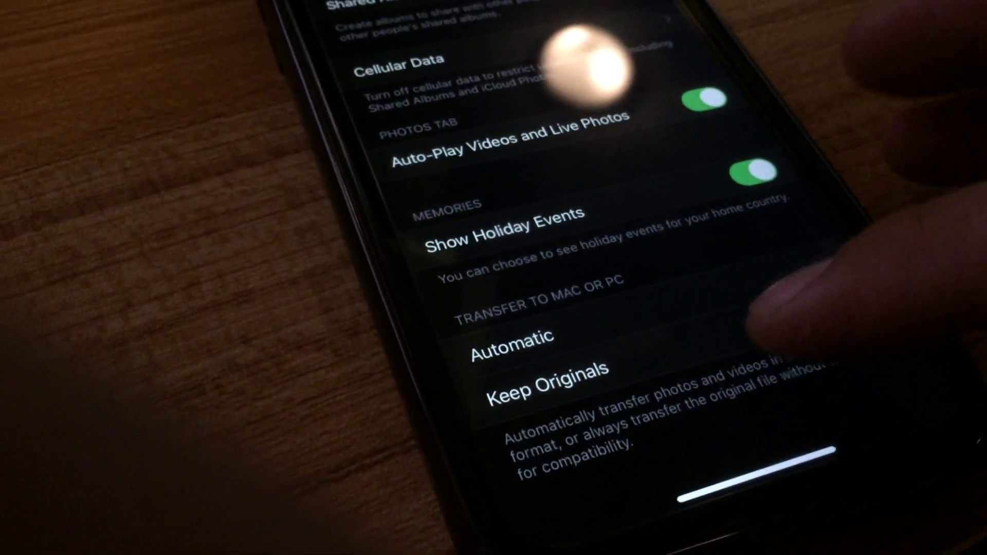
left_click_drag(752, 463, 717, 294)
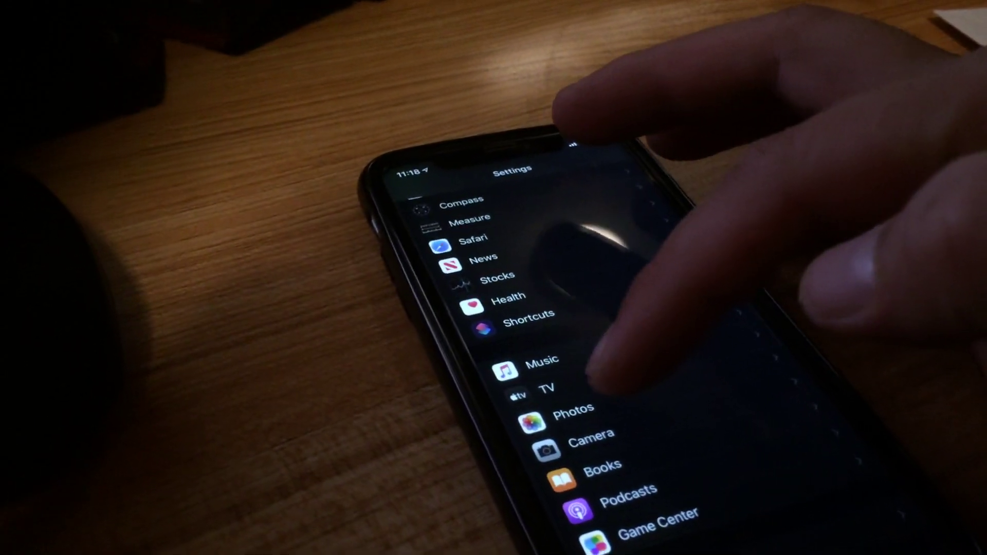
Step: Open Photos in Settings again to check the Transfer to Mac or PC choice
left_click(574, 413)
scroll(617, 310, "down", 3)
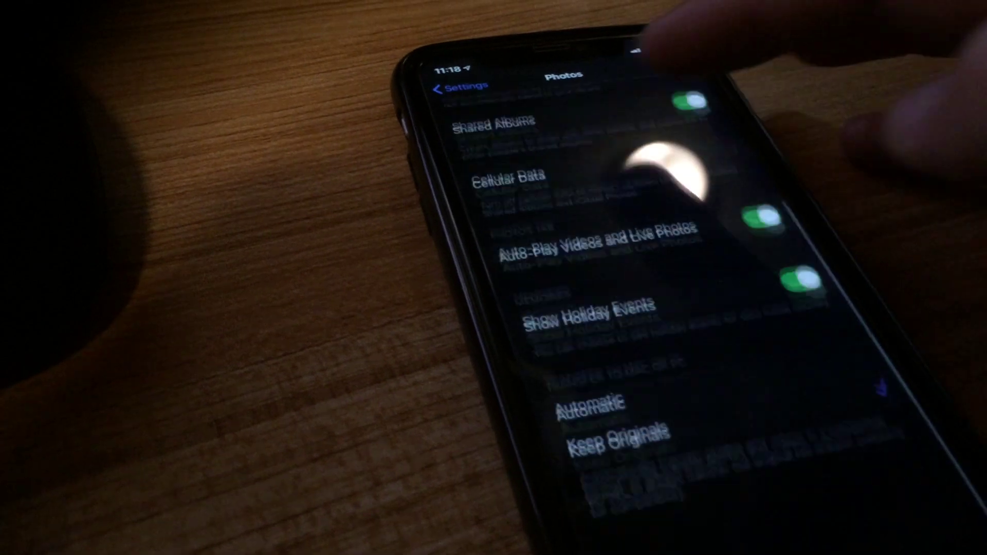